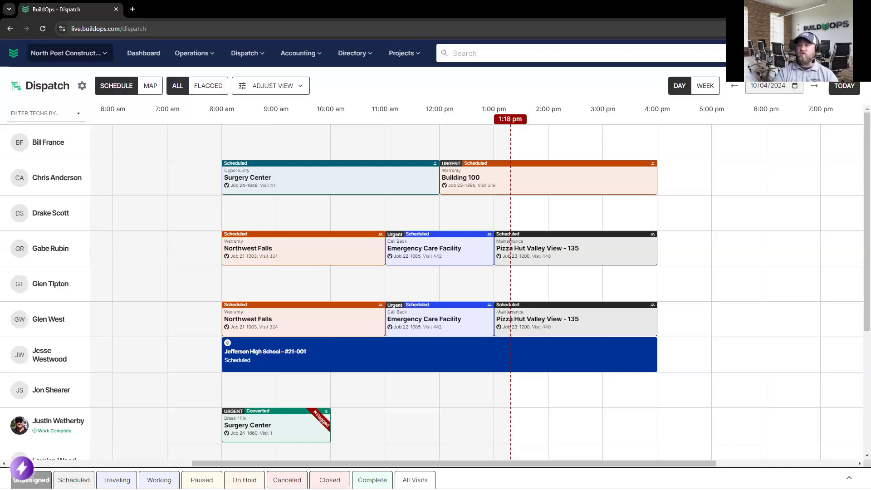
- Check the Dispatch board's Filter Techs By panel and its Departments list, then open the Operations menu
scroll(434, 235, down, 2)
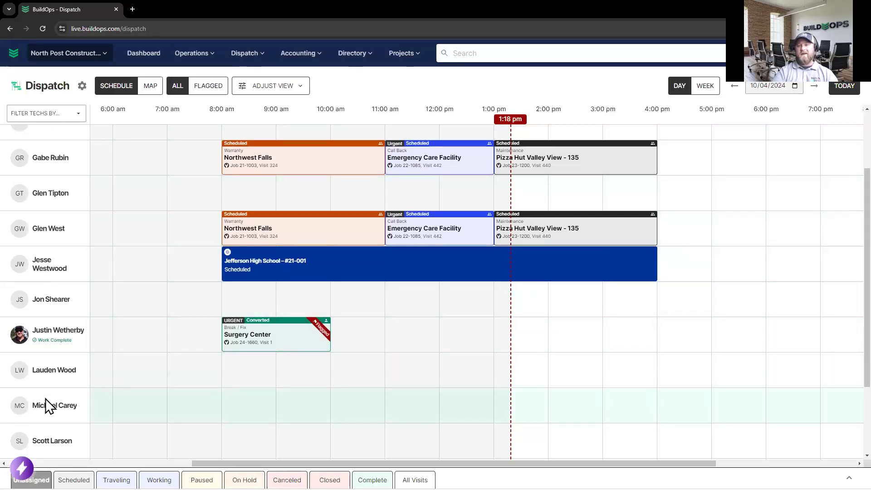
click(66, 115)
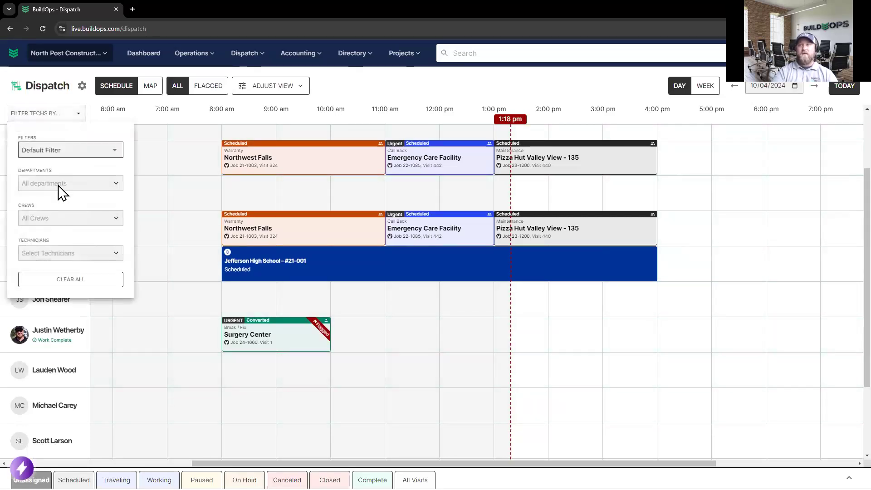
click(45, 182)
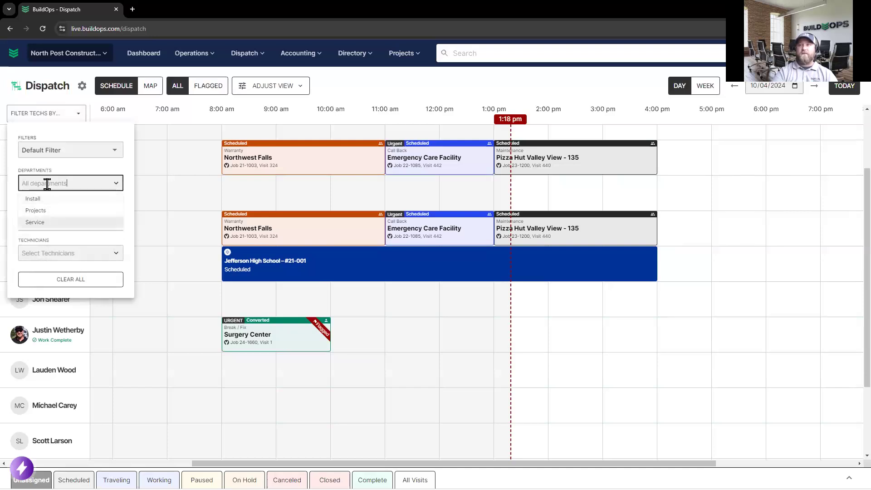
click(60, 169)
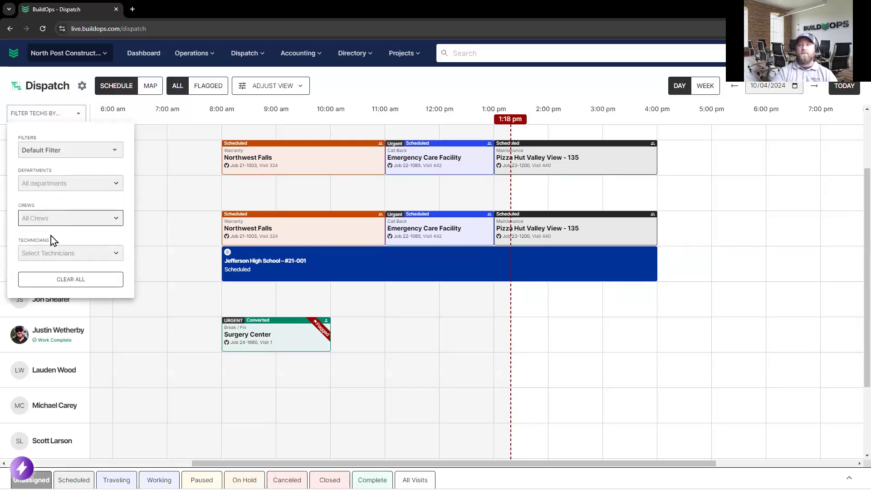
click(183, 118)
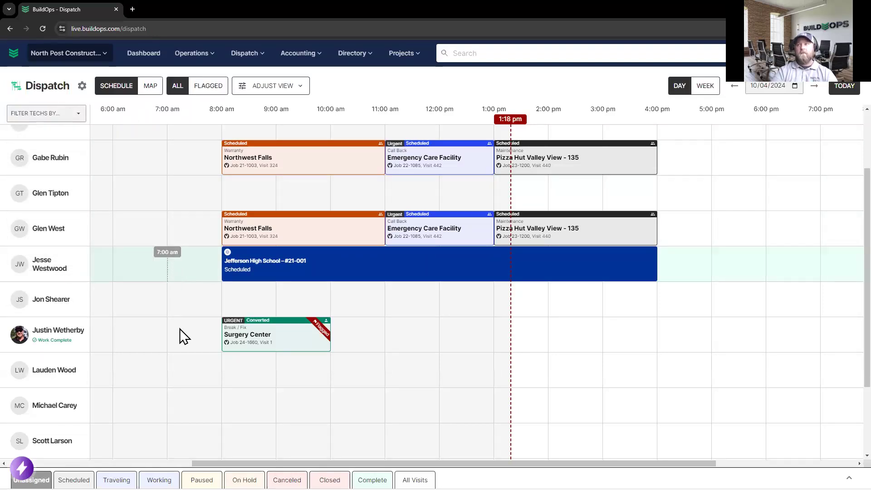
scroll(182, 332, up, 2)
click(195, 53)
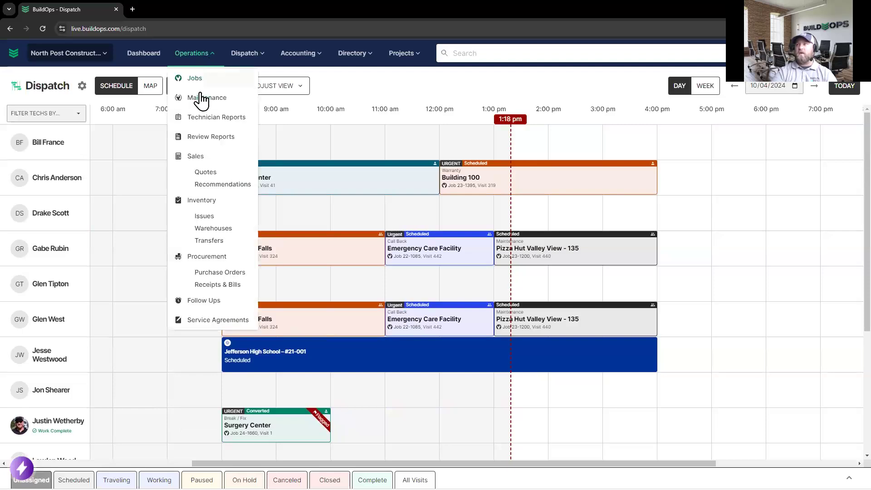
- Open the Jobs list, swap Completion Status and Issue Description columns, and review the two active filters
click(202, 90)
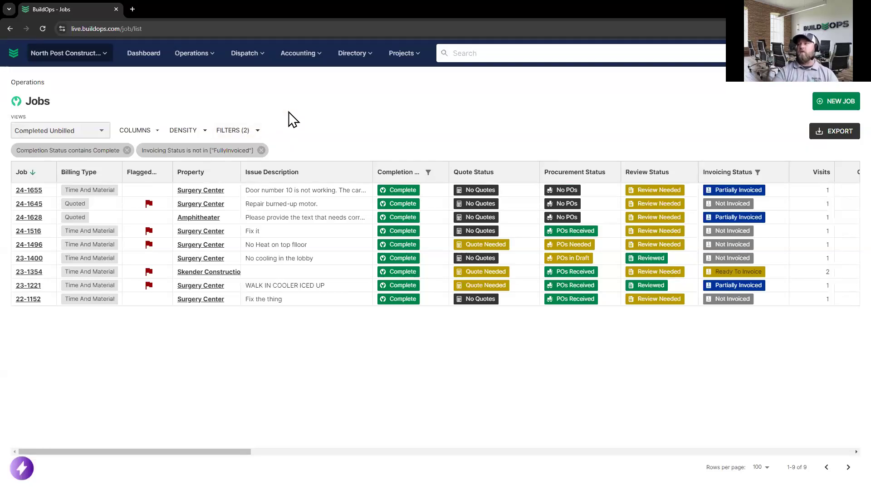
drag(389, 175, 267, 182)
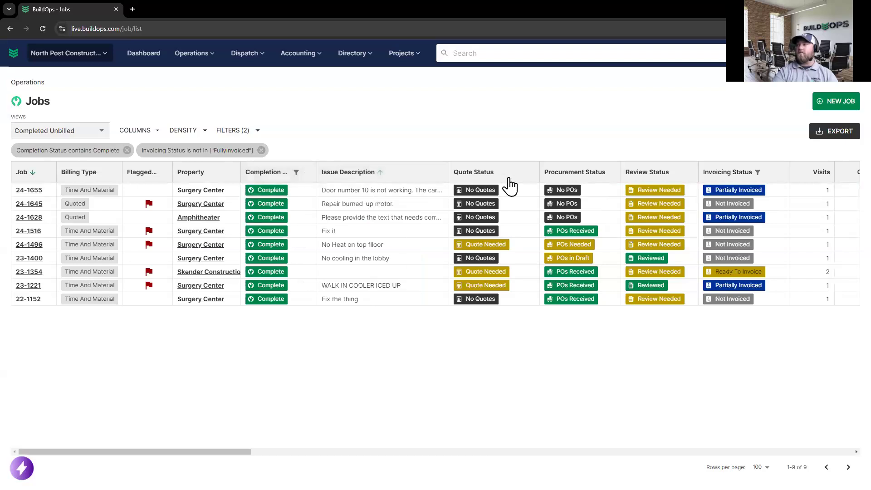
drag(510, 185, 277, 189)
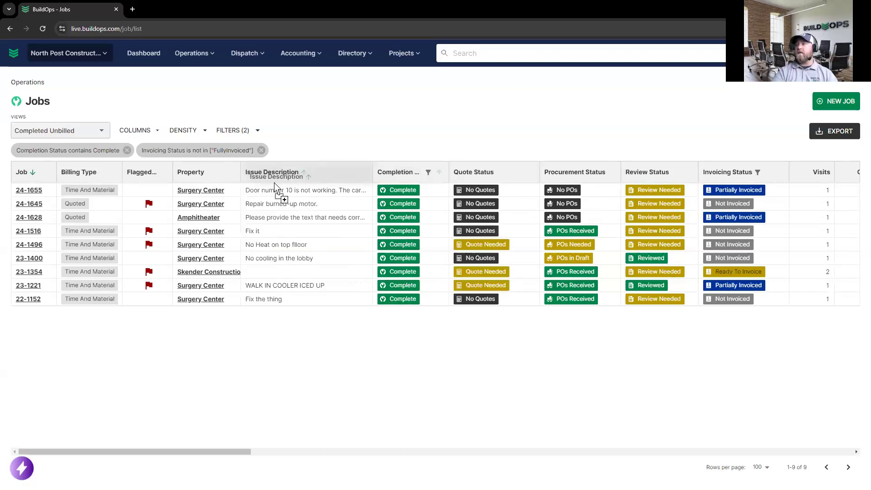
click(234, 133)
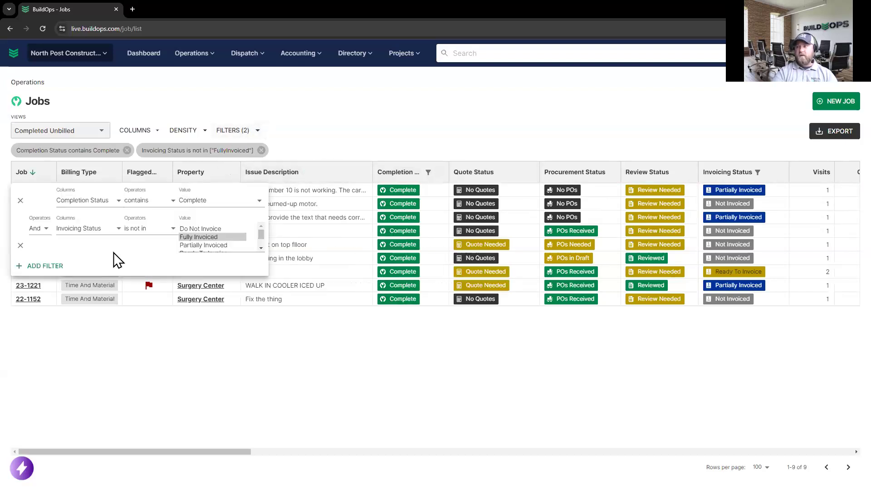
click(195, 393)
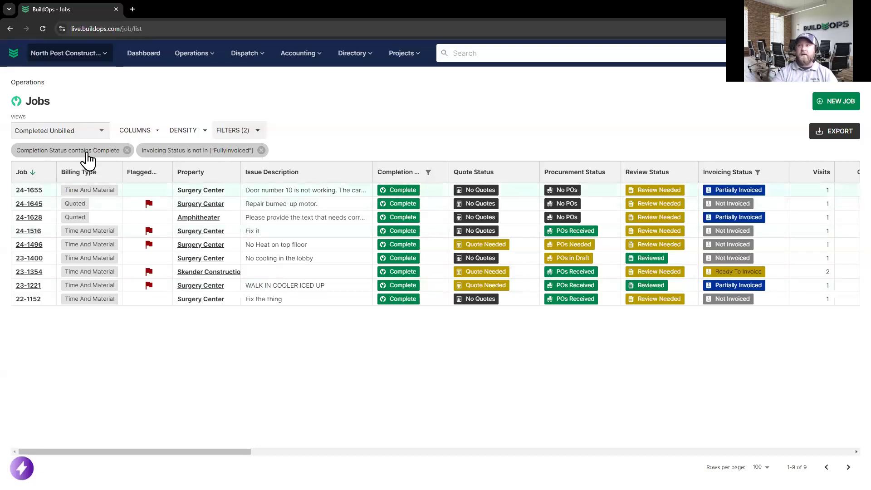
- Try the Permits needed view, then switch the Jobs list to the Parts Needed view
click(84, 135)
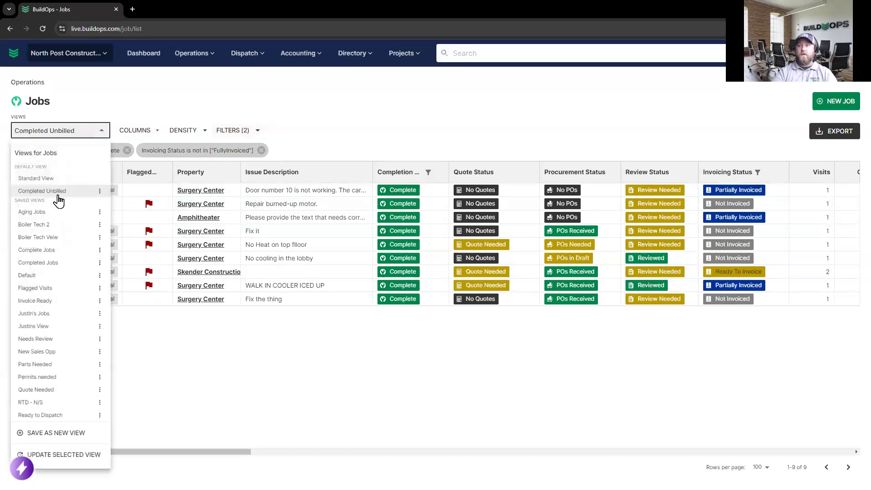
click(35, 379)
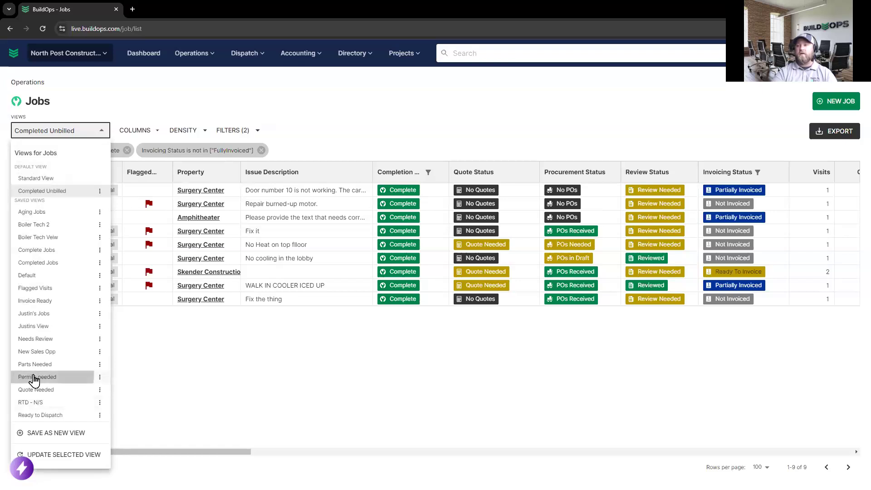
click(84, 135)
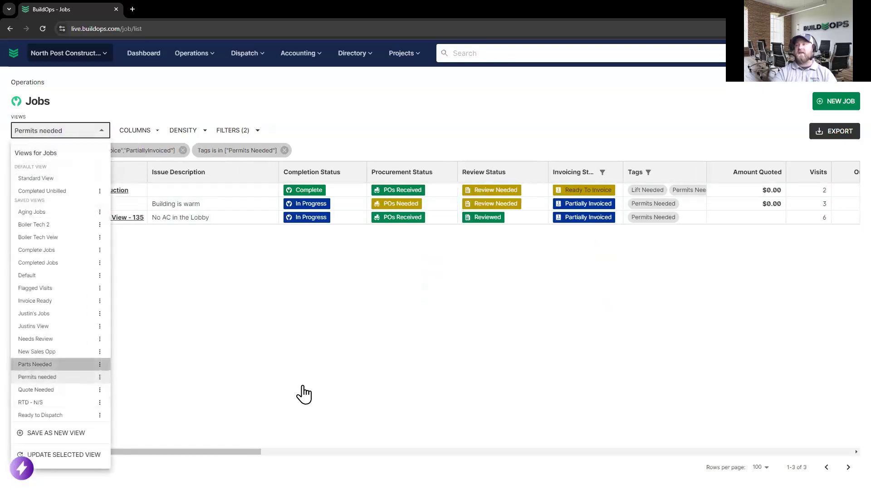
click(47, 366)
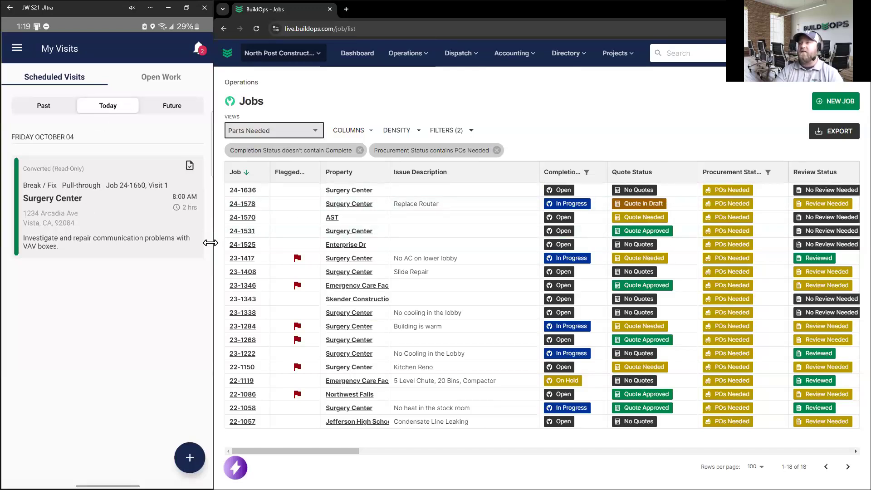
- Scroll job 24-1660's visit report on the phone: 3 before photos, 1 inventory item, 1 PO
drag(210, 243, 219, 243)
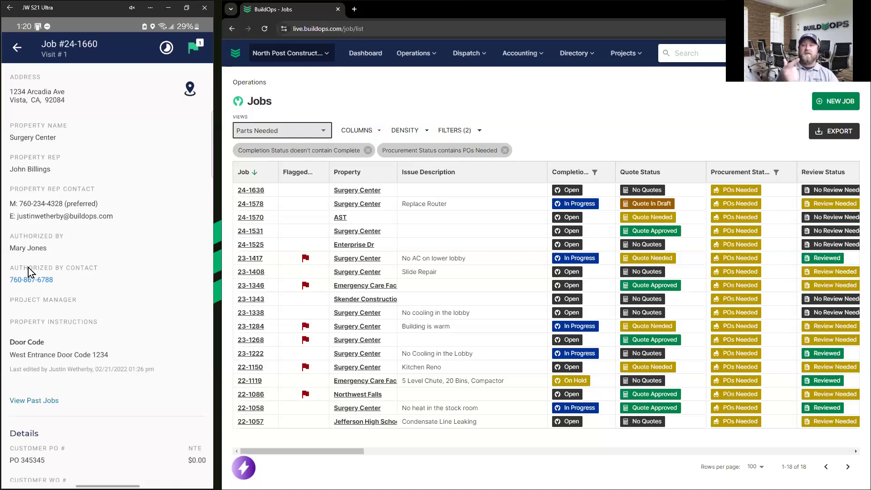
scroll(29, 268, down, 2)
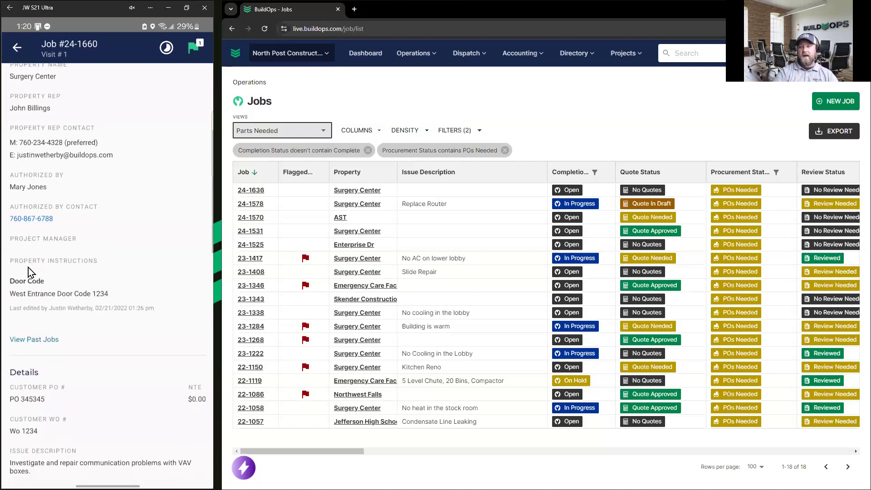
scroll(28, 272, down, 8)
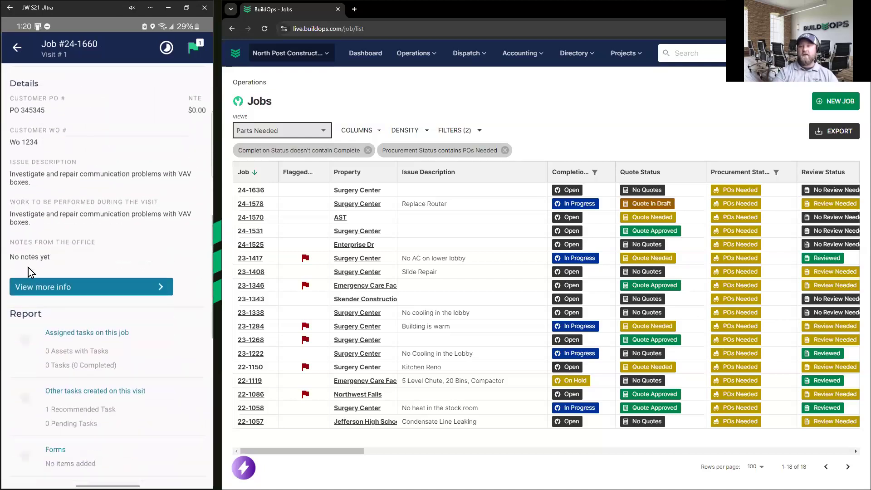
scroll(29, 272, down, 4)
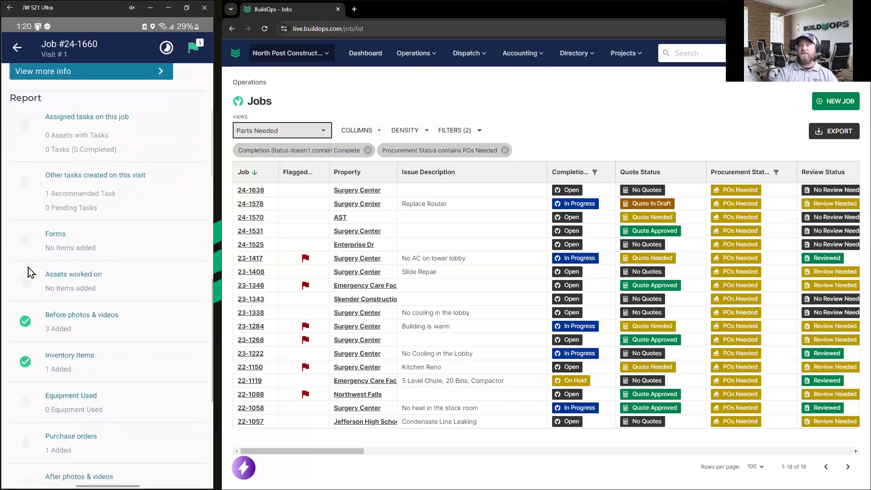
scroll(28, 272, down, 1)
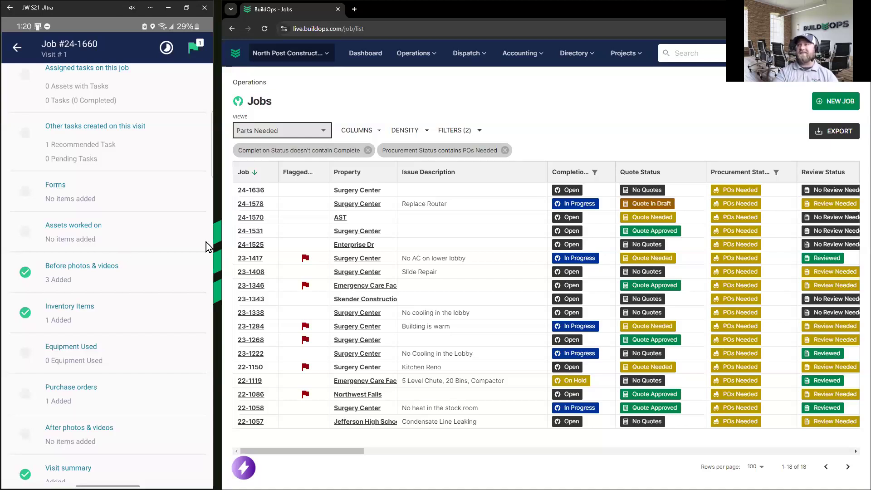
click(309, 57)
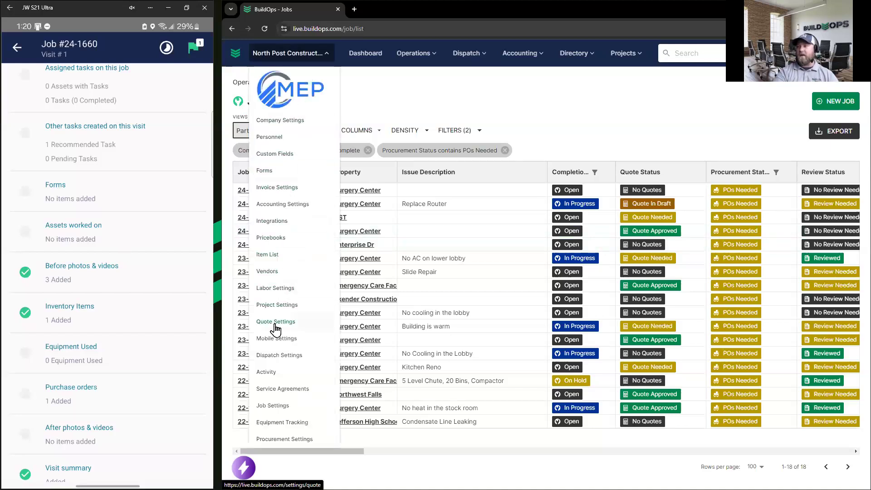
- Open Mobile Settings' Gated Workflows, requiring timesheets, before photos, inventory parts and visit summary, and maximise the browser
click(270, 345)
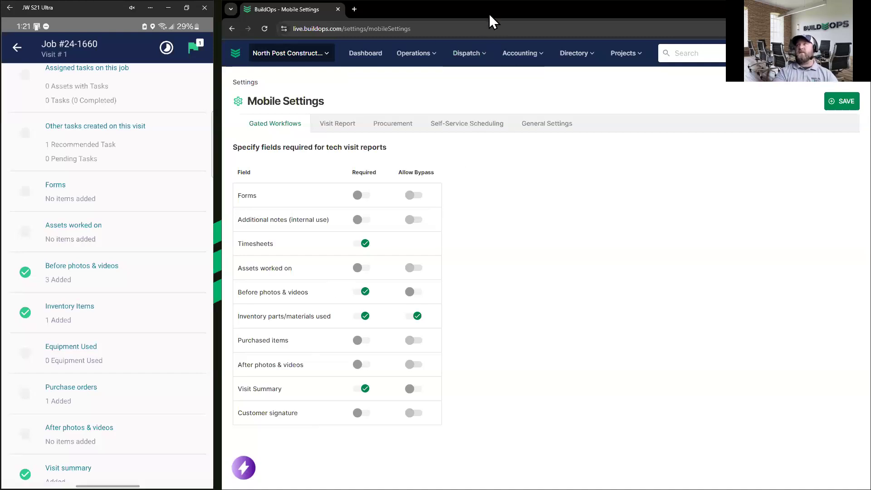
double_click(414, 3)
- Open project 21-001 Jefferson High School and step through its Field Reports, RFIs and Change Orders
click(402, 53)
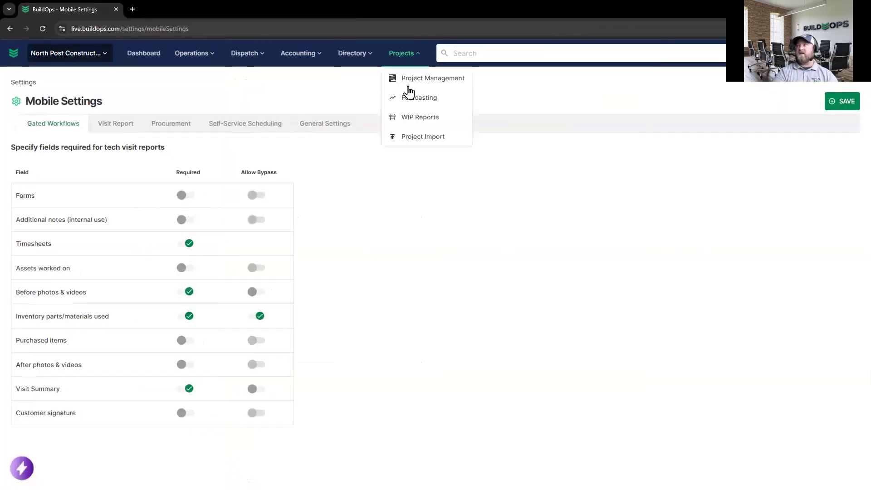
click(414, 81)
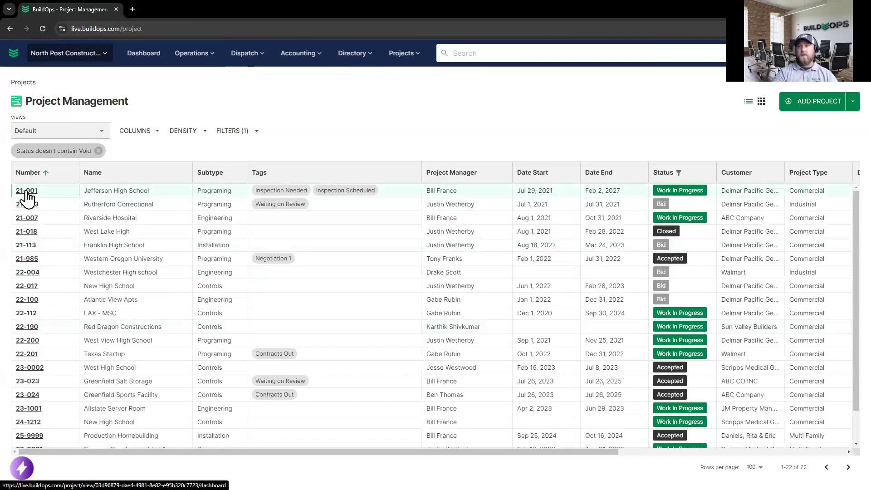
click(25, 191)
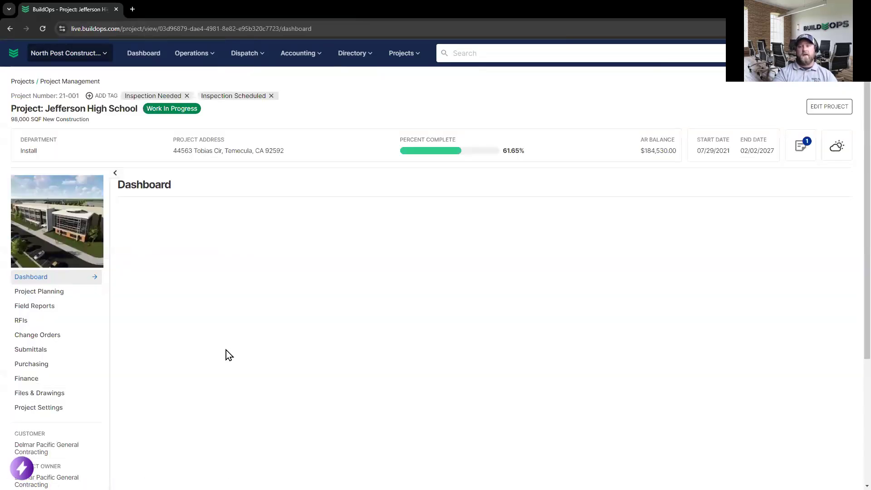
click(33, 306)
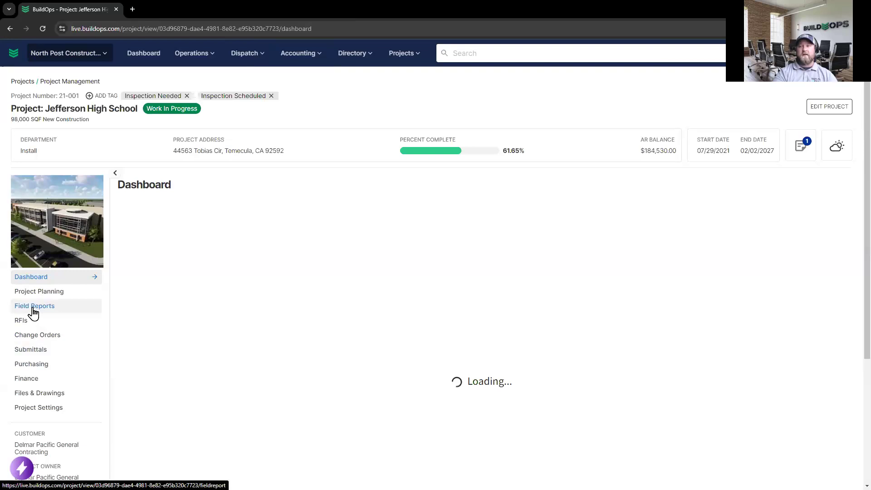
click(32, 309)
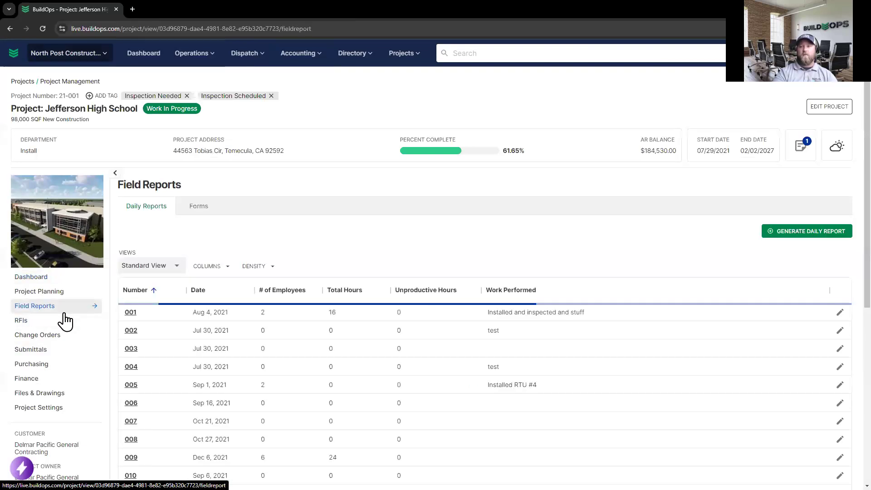
click(47, 324)
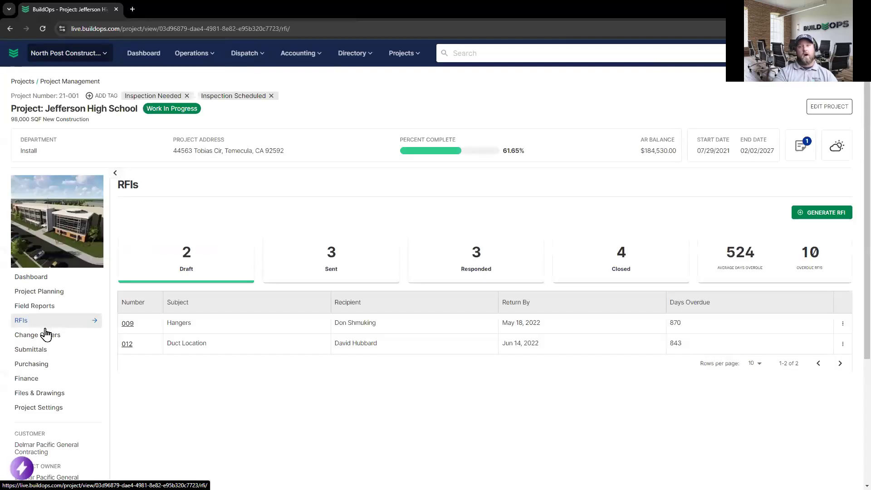
click(43, 341)
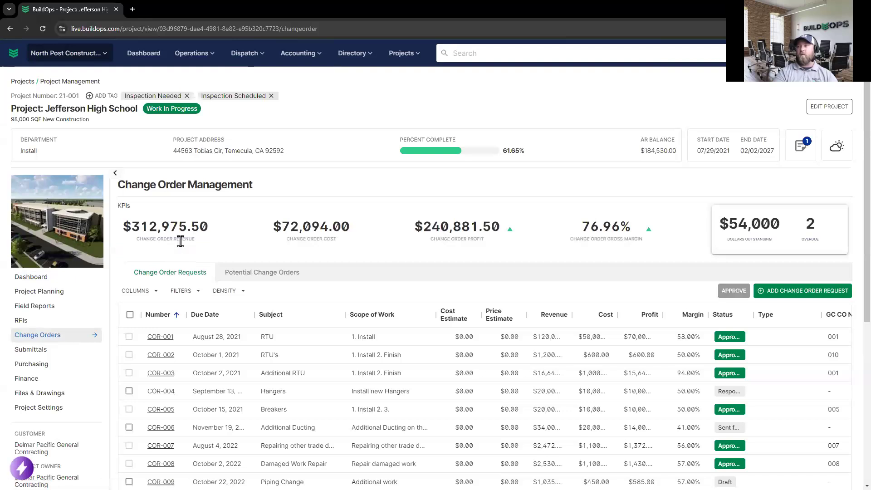
double_click(184, 239)
click(322, 244)
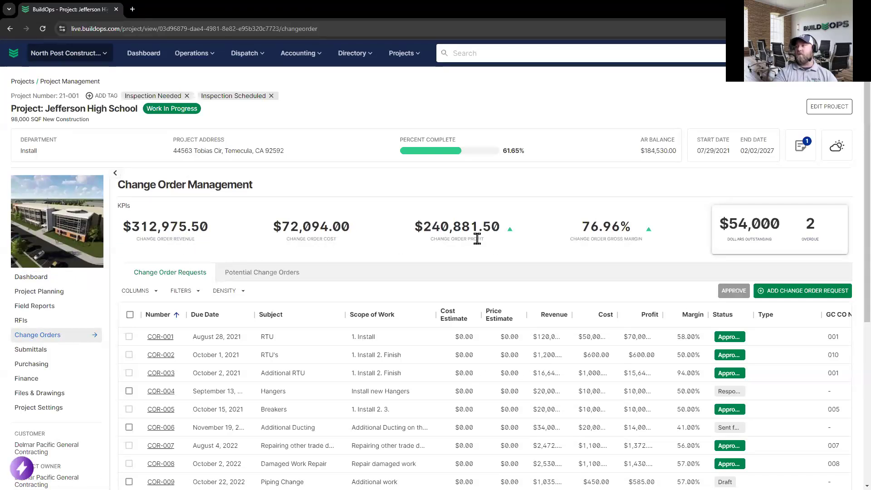
triple_click(634, 239)
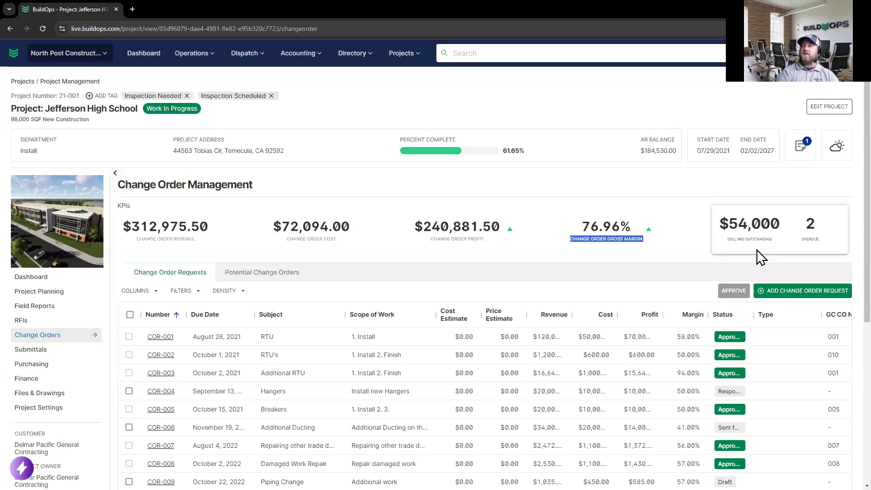
- Highlight the Updated Budget, Committed and Actual Costs columns and the $107,198.08 under billed figure
click(39, 382)
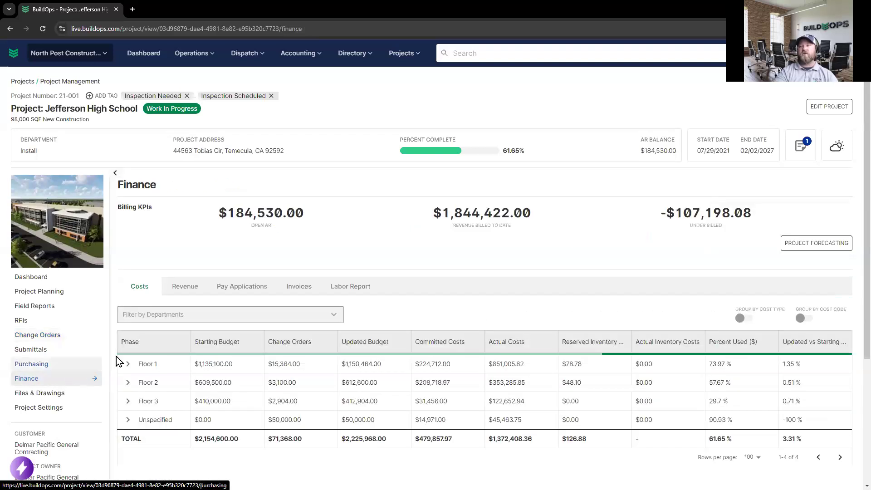
scroll(405, 318, down, 2)
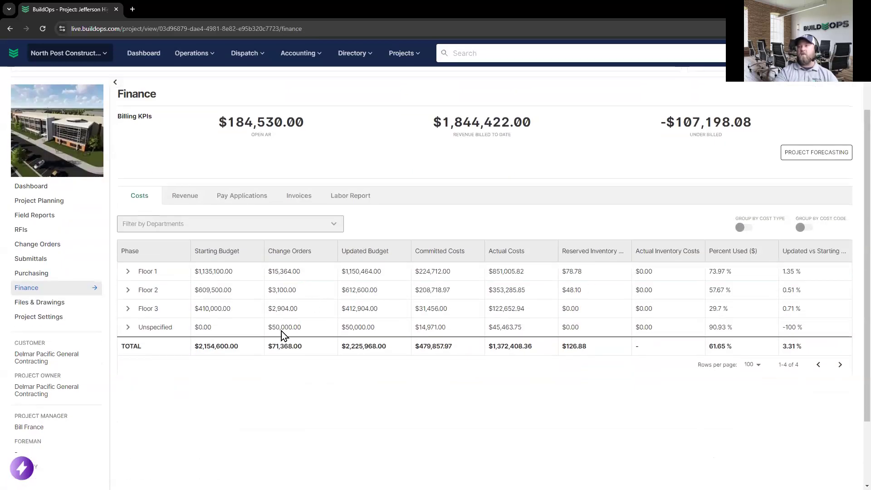
double_click(355, 251)
double_click(430, 251)
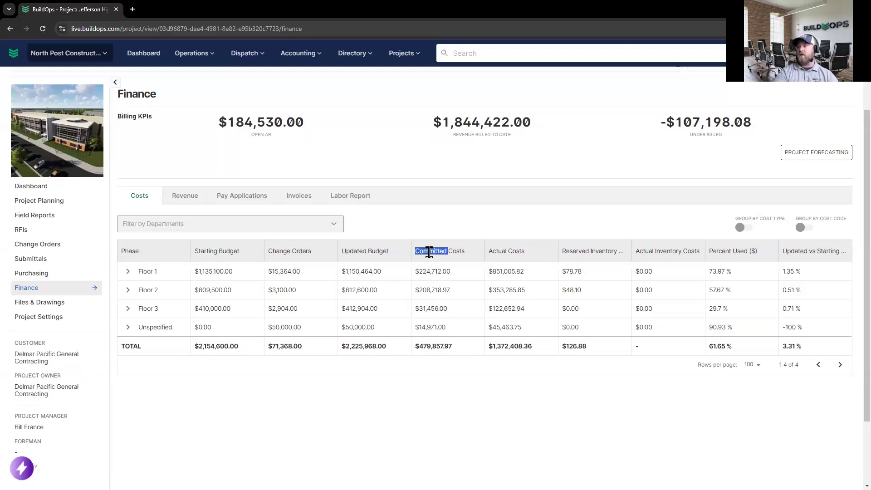
double_click(500, 251)
scroll(527, 399, up, 2)
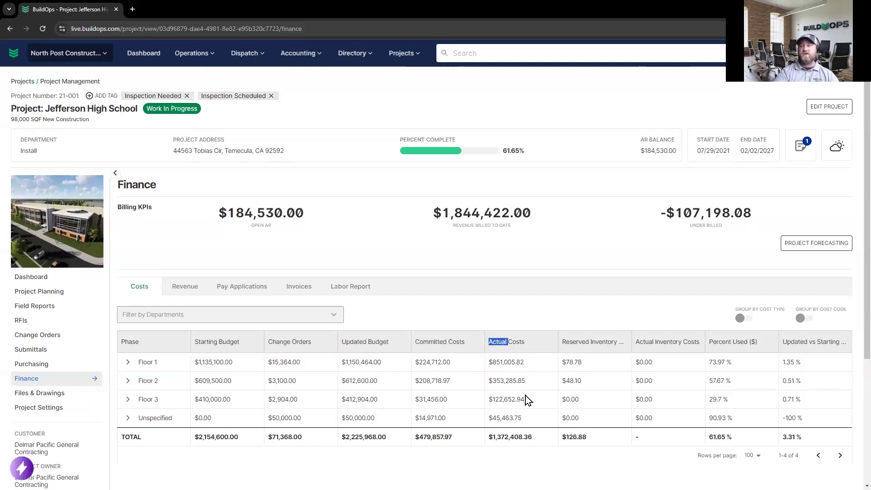
drag(683, 212, 749, 245)
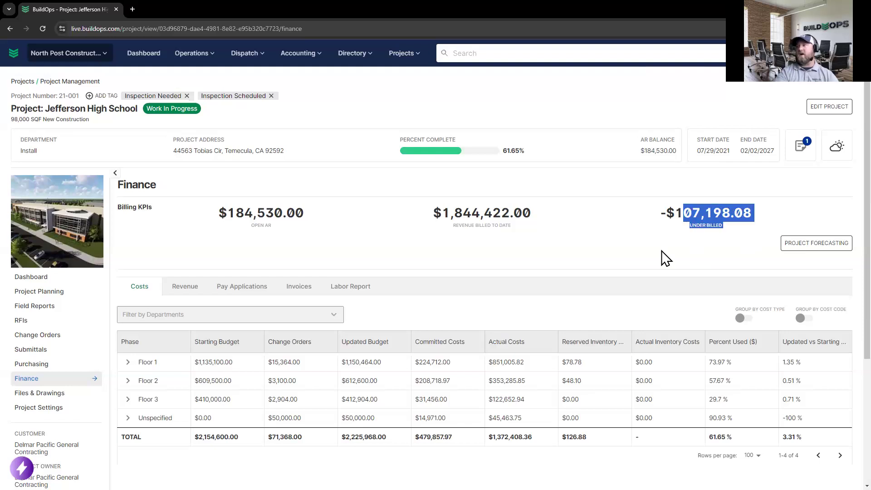
mouse_move(402, 54)
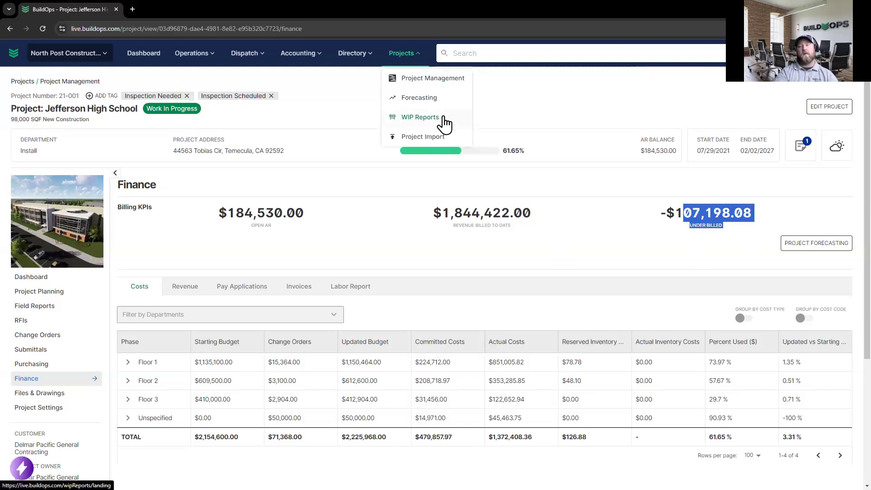